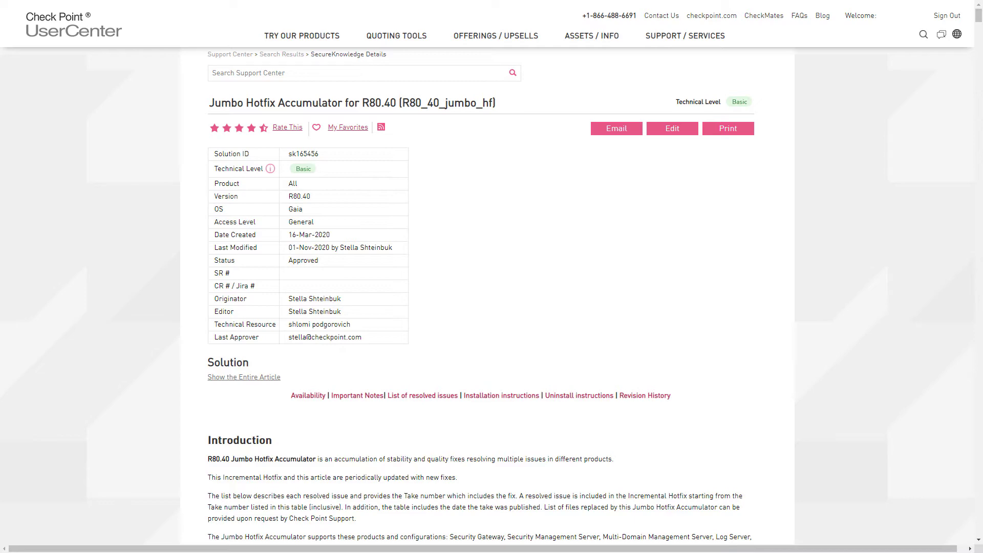
- Download the R80.40 Jumbo Hotfix Take 83 TGZ offline package from UserCenter
scroll(728, 229, down, 12)
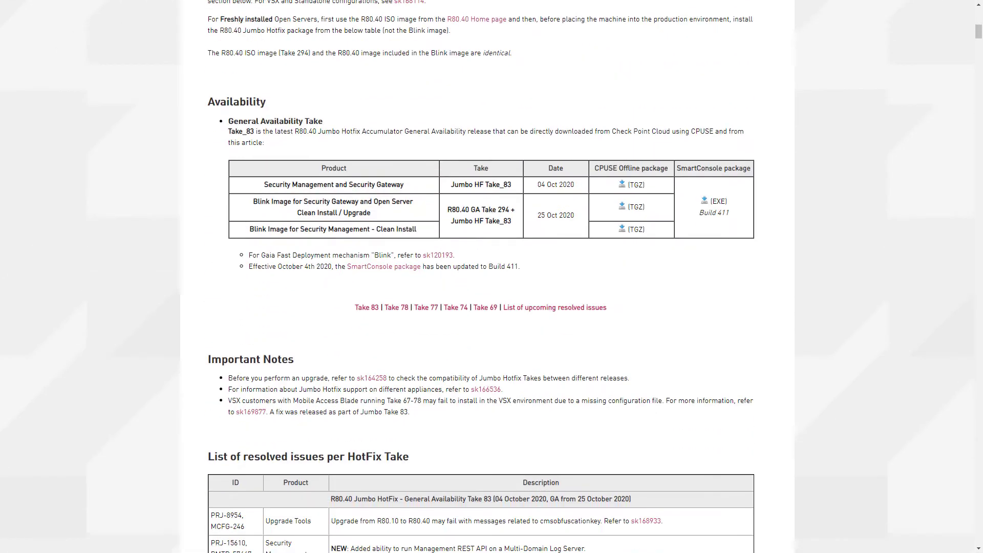
click(624, 185)
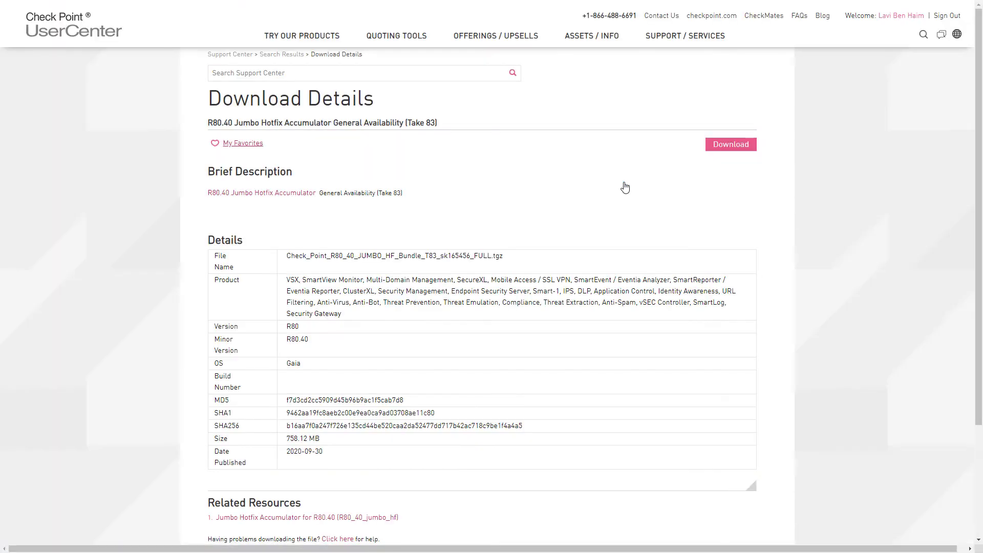
click(725, 146)
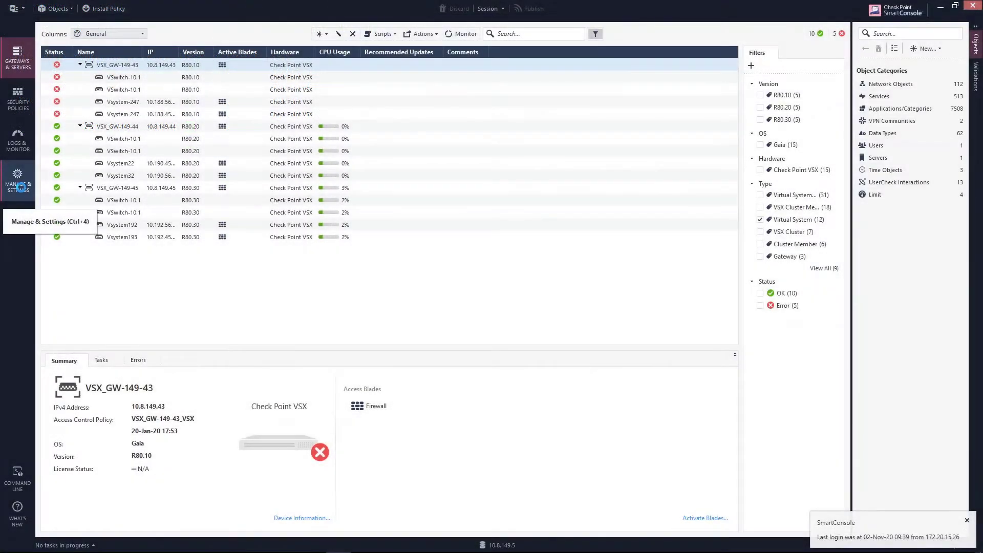
- View SmartConsole's administrator sessions to confirm the current session shows 0 locks
click(20, 186)
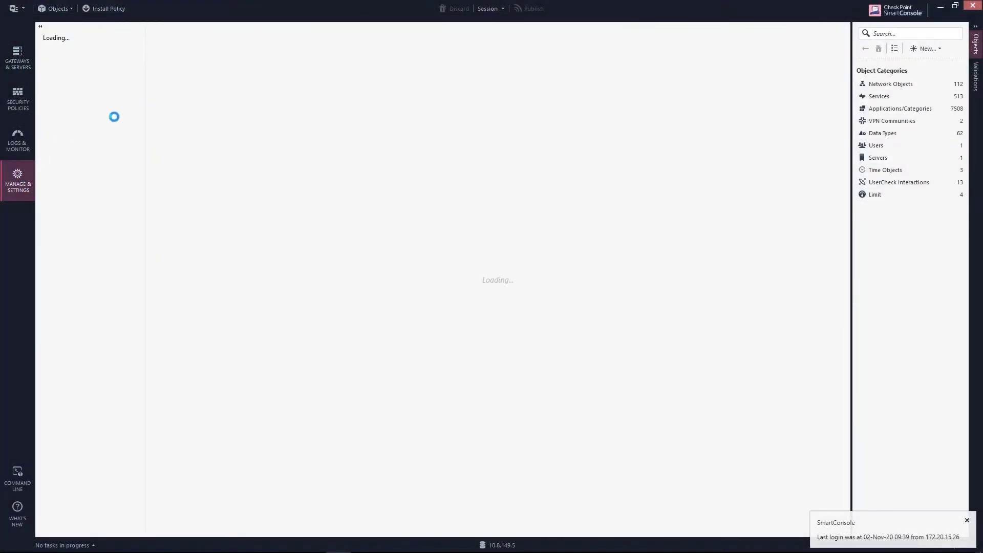
click(69, 69)
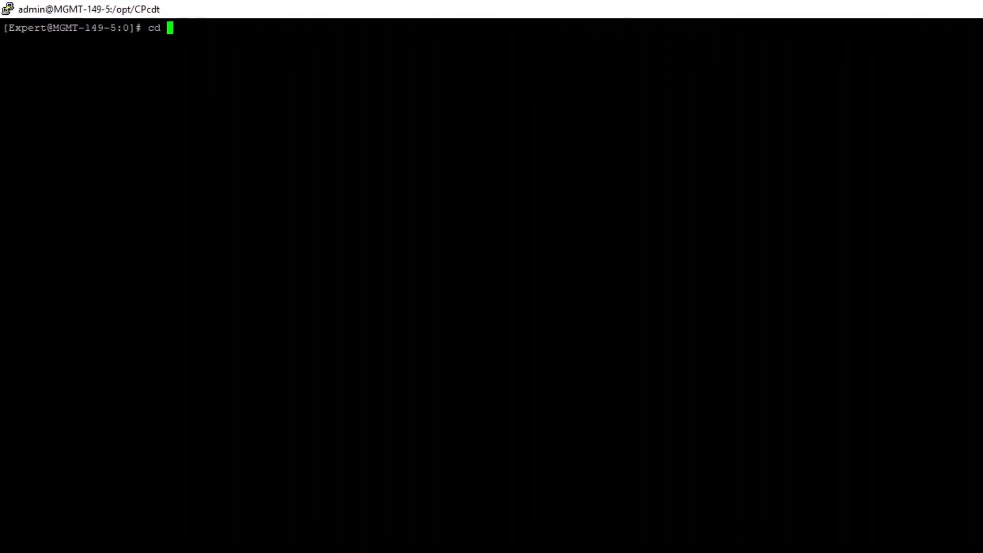
- Open /opt/CPcdt/CentralDeploymentTool.xml in vi
text(/opt/CPcdt/)
key(Return)
key(Return)
key(Return)
text(vi CentralDeploymentTool.xml)
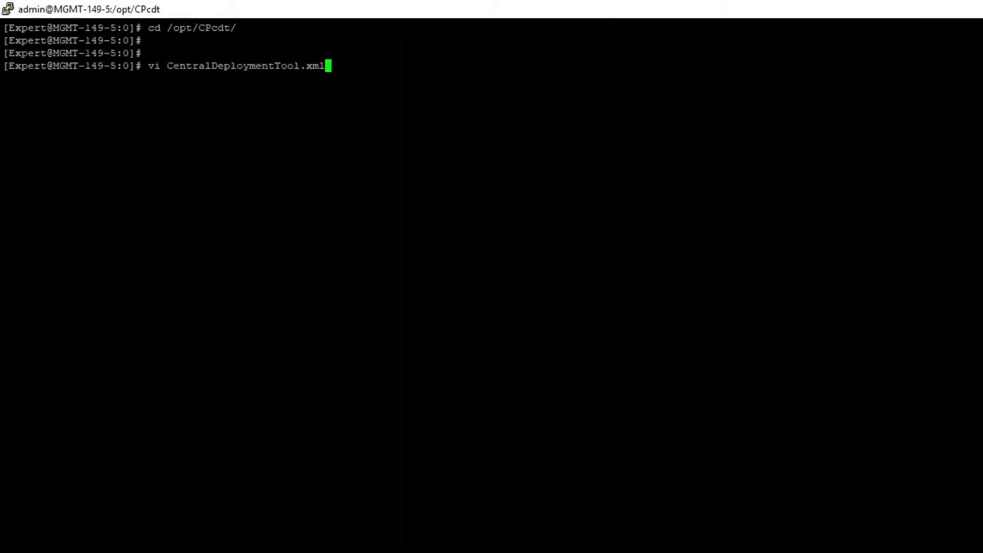
key(Return)
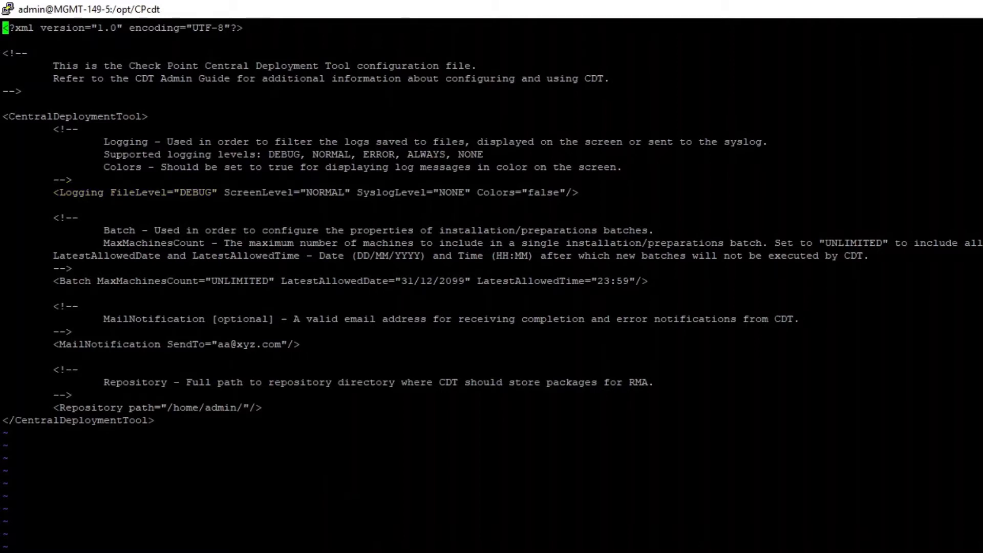
- Replace the MailNotification SendTo placeholder with the administrator's e-mail address
key(2)
key(6)
key(shift+g)
key($)
key(h)
key(h)
key(shift+x)
key(shift+x)
key(shift+x)
key(shift+x)
key(shift+x)
key(shift+x)
key(shift+x)
key(shift+x)
key(shift+x)
key(shift+x)
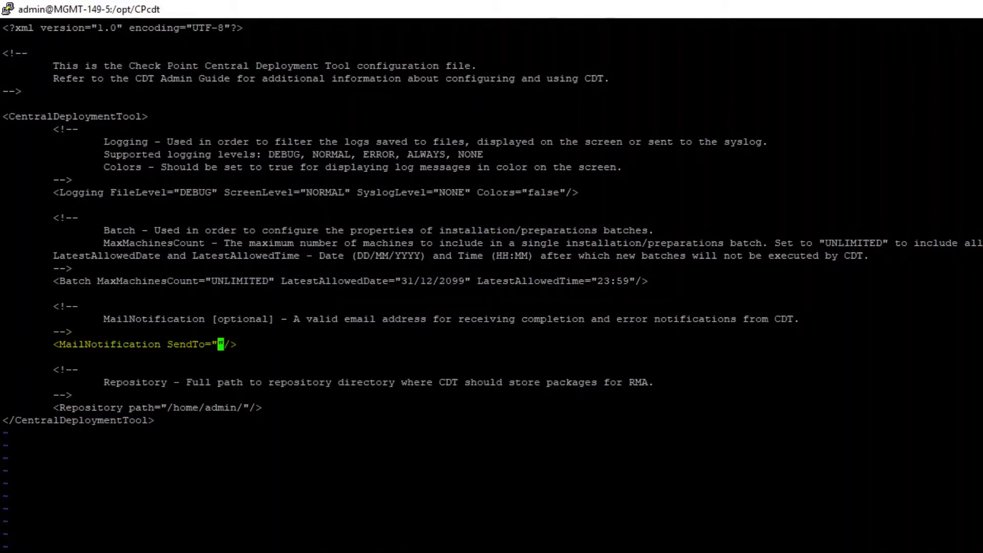
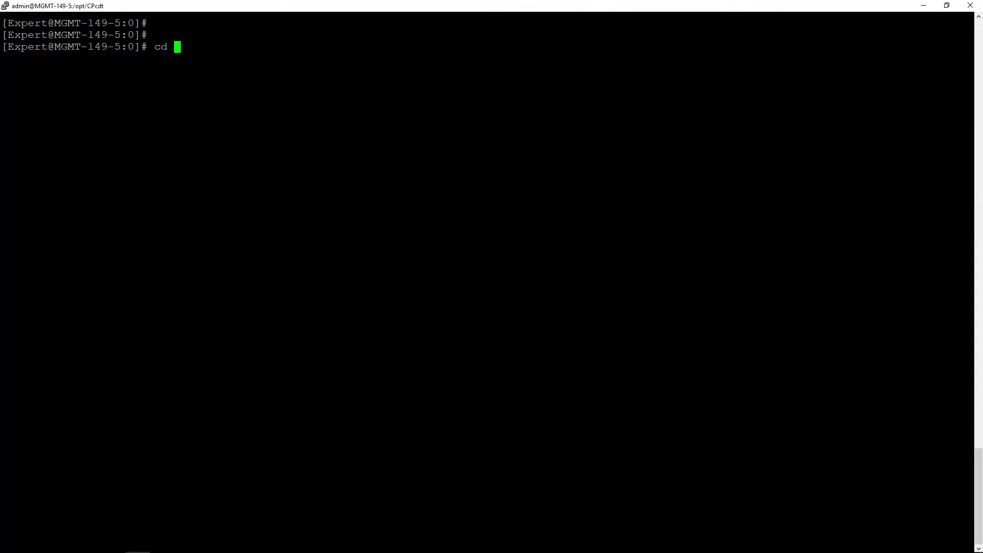
- Print the DepPlan.xml deployment plan from /opt/CPcdt with cat
text(/CPcdt/)
key(Return)
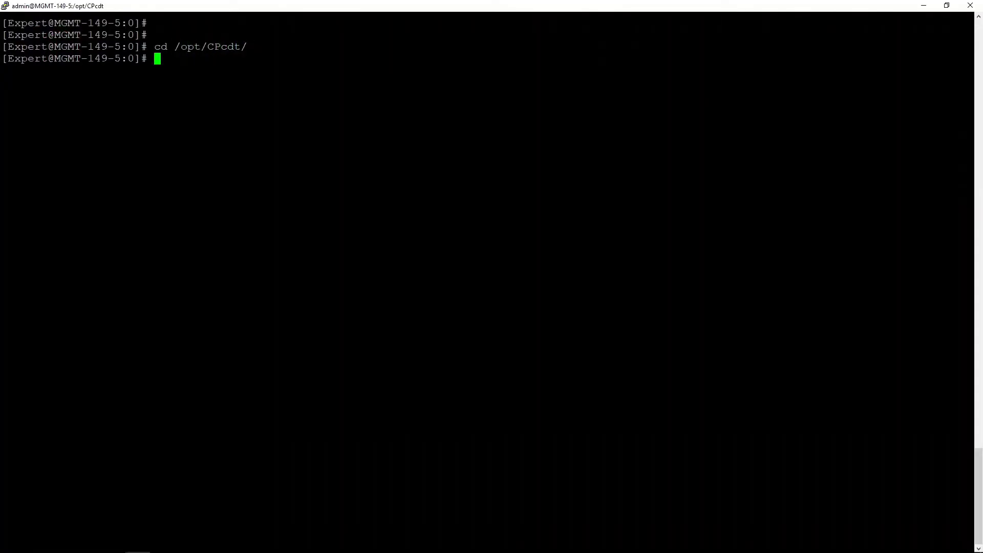
text(cat DepPlan.xml)
key(Return)
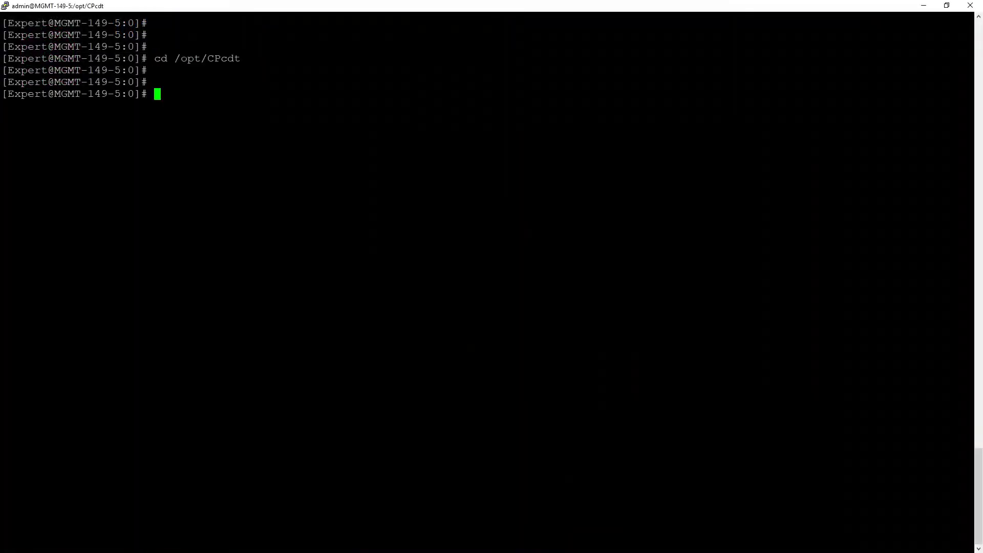
- Run CentralDeploymentTool -generate to build cdt.csv from DepPlan.xml with the filter file
text(./CentralDeploymentTool)
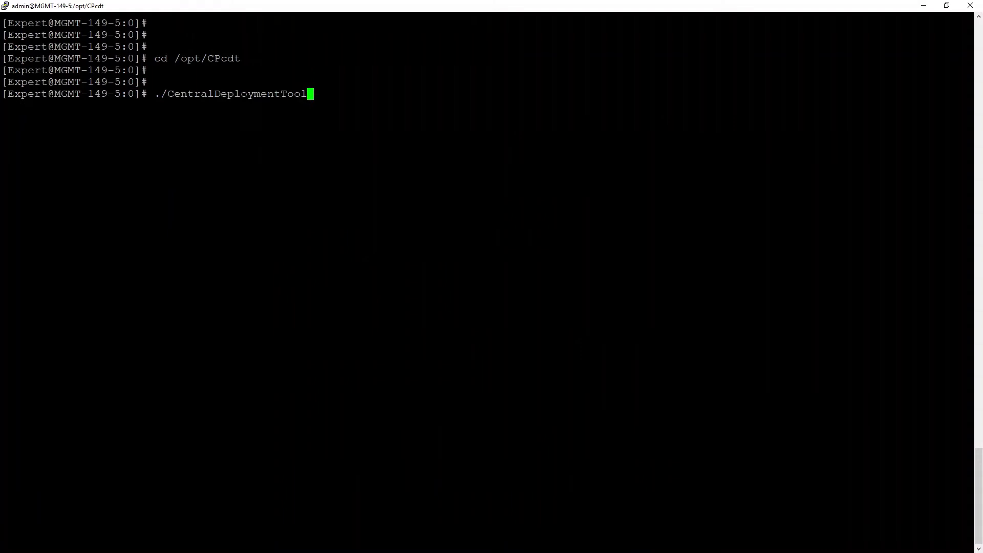
text( -generate -candidates=)
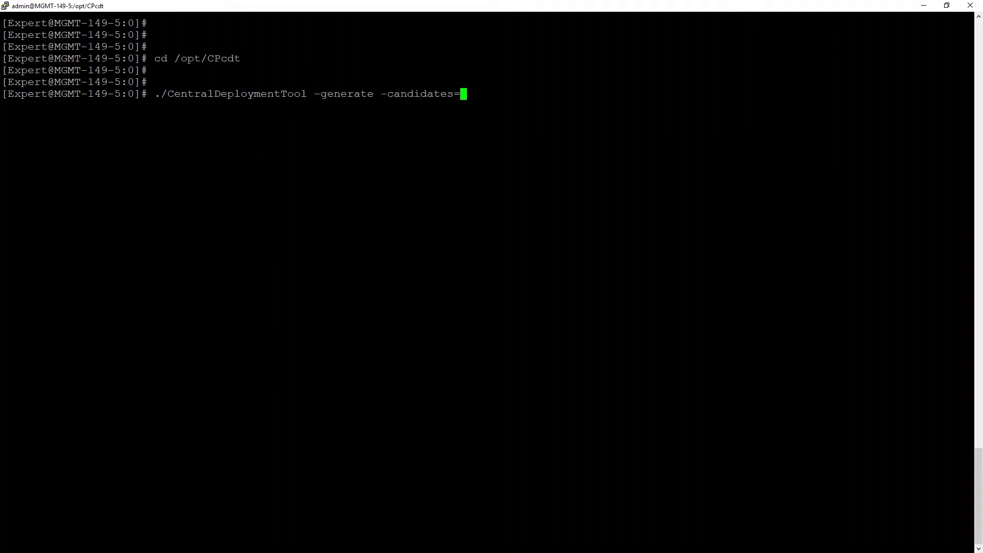
text(cdt.csv -deploymentplan=De)
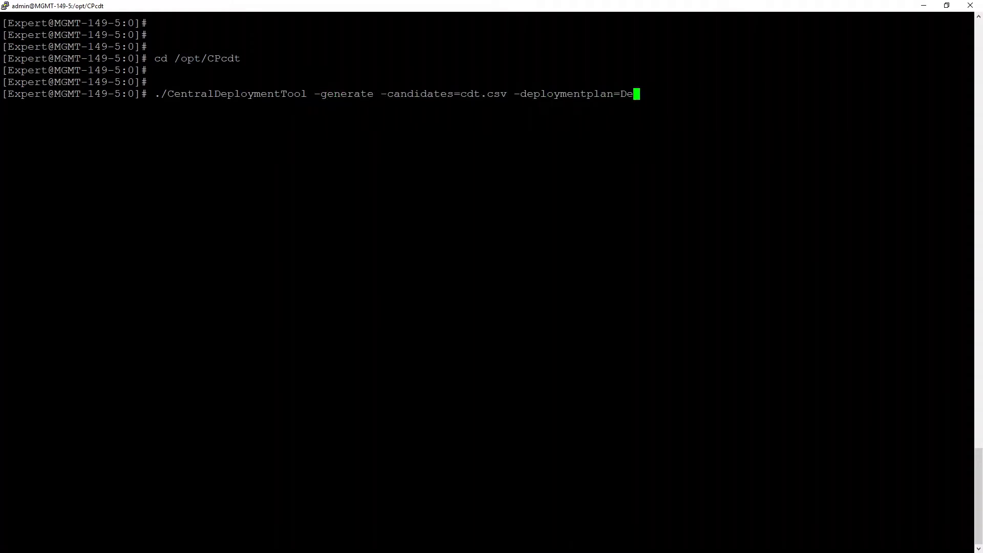
text(pPlan.xml -filter=filter)
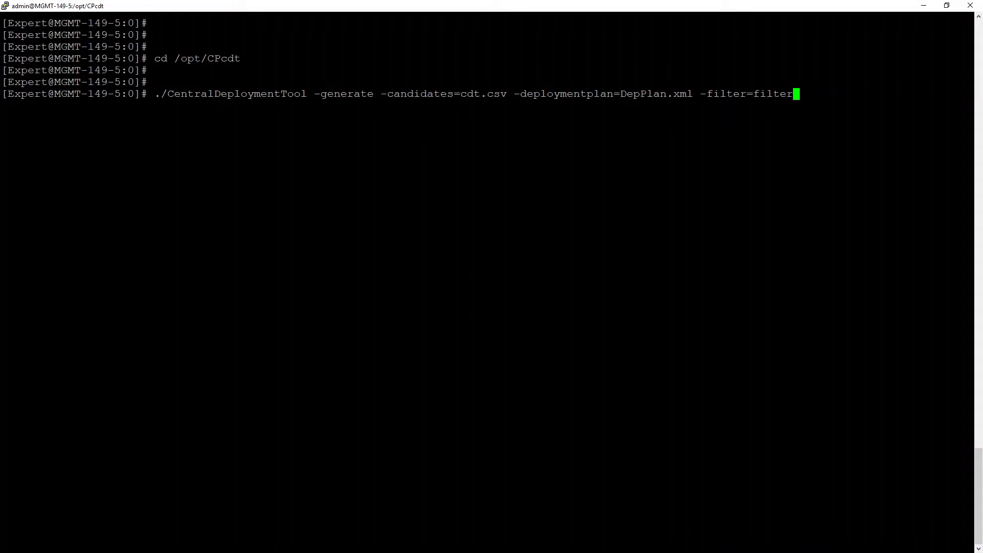
key(Return)
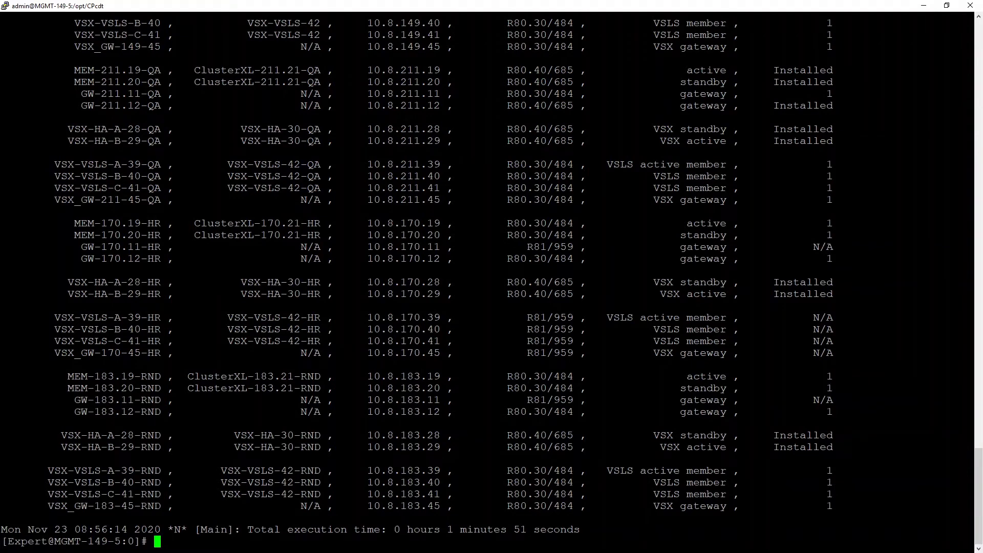
- Clear the terminal and open cdt.csv in vi
key(ctrl+l)
key(Return)
key(Return)
key(Return)
text(vi)
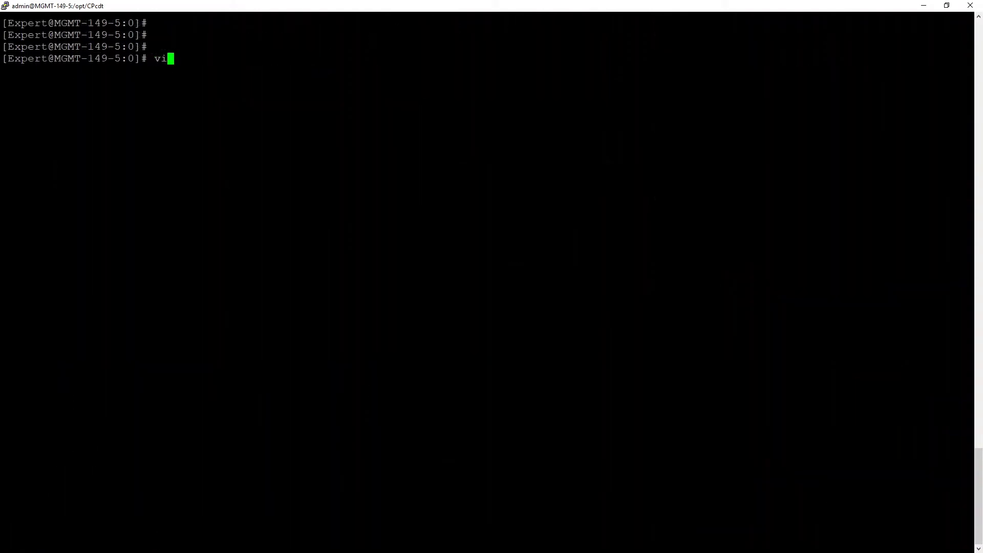
text( cdt.csv)
key(Return)
- Change the QA machines' upgrade order from 1 to 2
key(2)
key(8)
key(shift+g)
key(shift+a)
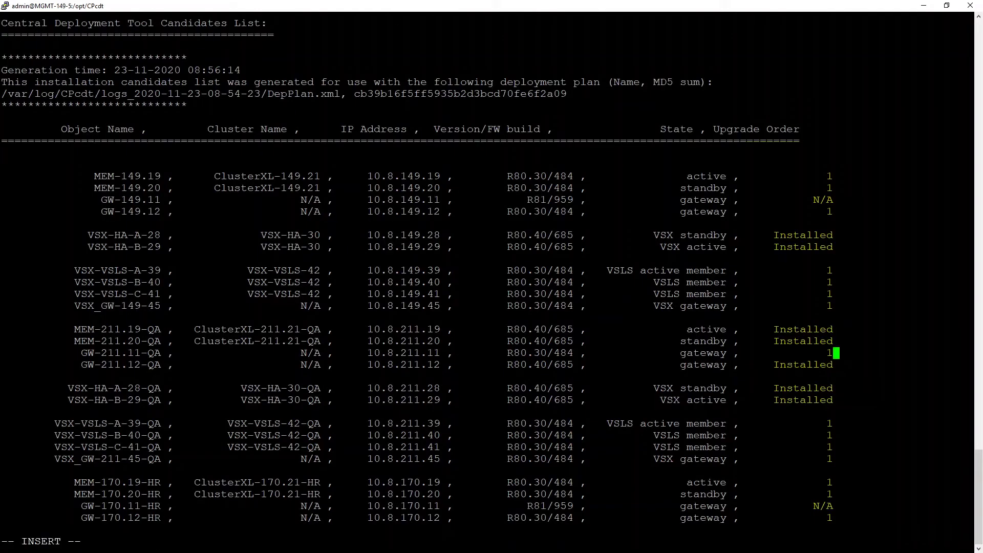
key(Down)
key(BackSpace)
text(2)
key(Down)
key(Down)
key(Down)
key(Down)
key(Down)
key(Down)
key(BackSpace)
text(2)
- Set the HR machines' upgrade order to 3
key(Down)
key(BackSpace)
key(2)
key(Down)
key(BackSpace)
key(2)
key(Down)
key(BackSpace)
text(2)
- Set the RND machines' upgrade order to 4
key(Down)
key(BackSpace)
text(3)
key(Down)
key(BackSpace)
text(3)
key(Down)
key(Down)
key(BackSpace)
text(3)
key(Down)
key(Down)
key(Down)
key(Down)
key(Down)
key(Down)
key(Down)
key(Down)
key(Down)
key(Down)
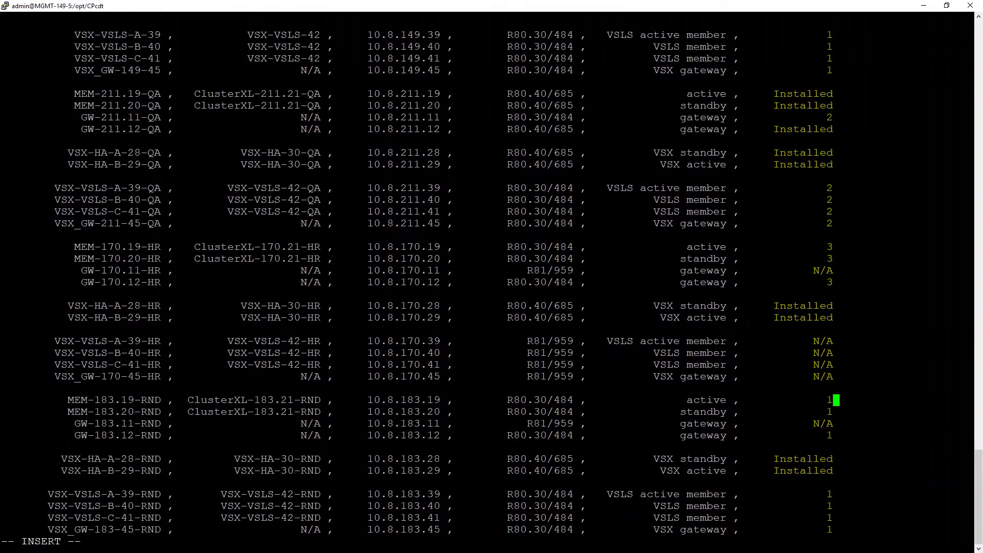
key(BackSpace)
text(4)
key(Down)
key(BackSpace)
key(4)
key(Down)
key(Down)
key(BackSpace)
key(4)
key(Down)
key(Down)
key(Down)
key(Down)
key(Down)
key(BackSpace)
text(4)
key(Down)
key(BackSpace)
key(4)
key(Down)
key(BackSpace)
key(4)
key(Down)
key(BackSpace)
text(4)
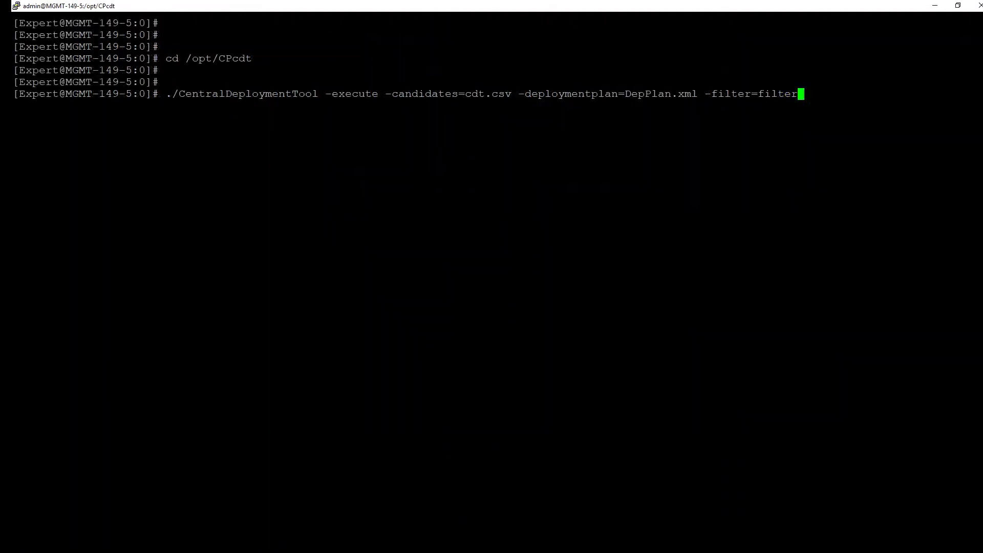
- Execute the CDT deployment of cdt.csv with DepPlan.xml and the filter
key(Return)
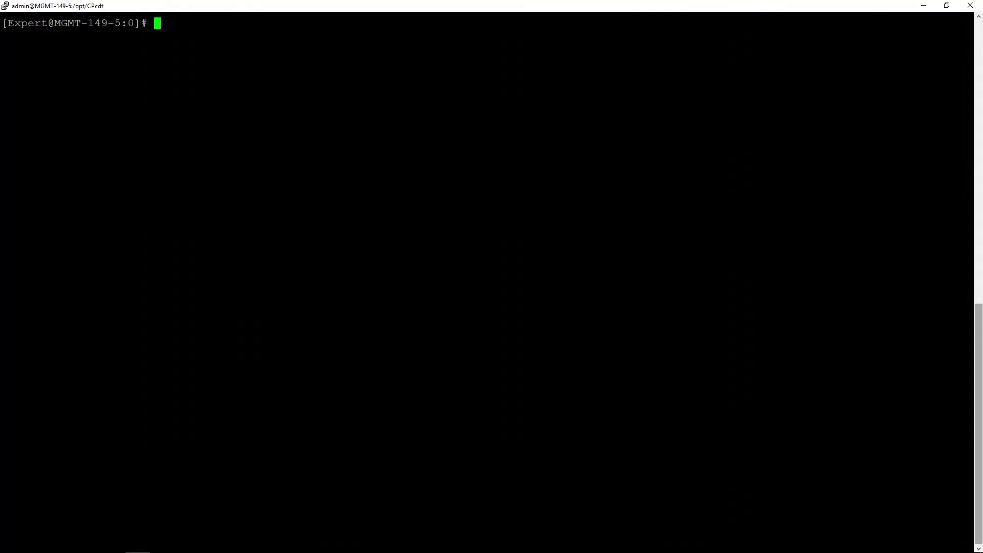
- Append My_RMA_Repository to the Repository path in CentralDeploymentTool.xml, giving /home/admin/My_RMA_Repository
text(cd /opt/CPcdt/)
key(Return)
text(vi CentralDeploymentTool.xml)
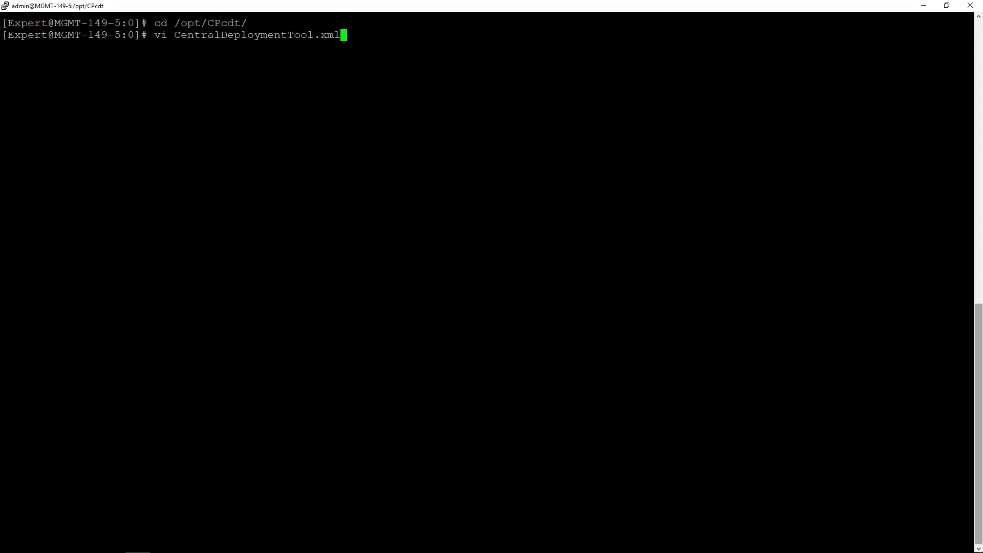
key(Return)
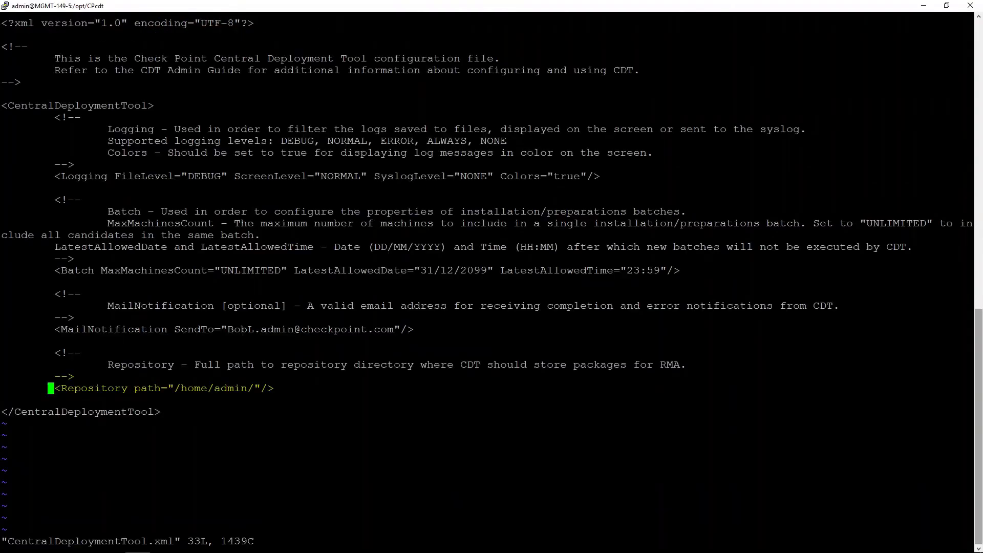
key(i)
key(End)
key(Left)
key(Left)
key(Left)
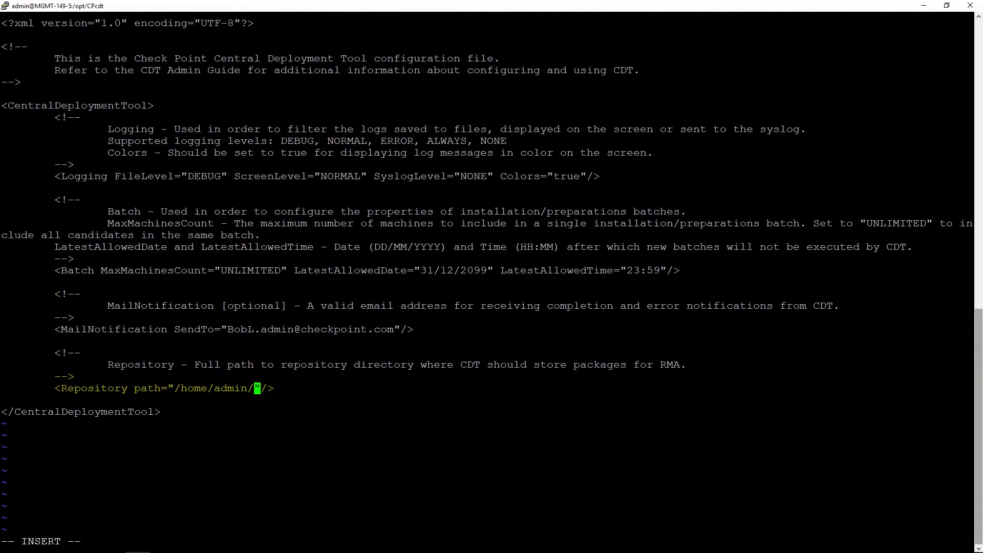
text(My_RMA_Repository)
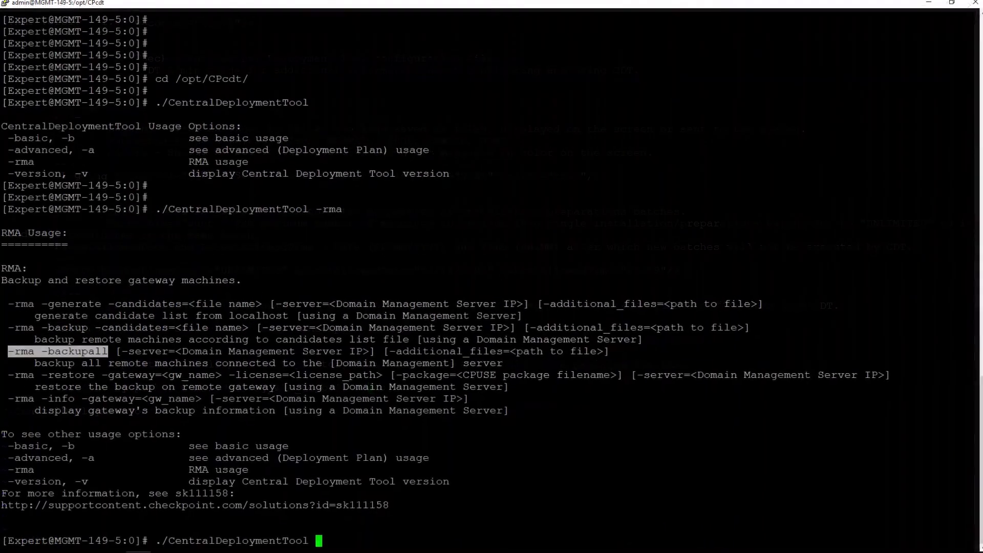
- Run CentralDeploymentTool -rma -backupall to back up all connected gateways
text(-rma -backupall)
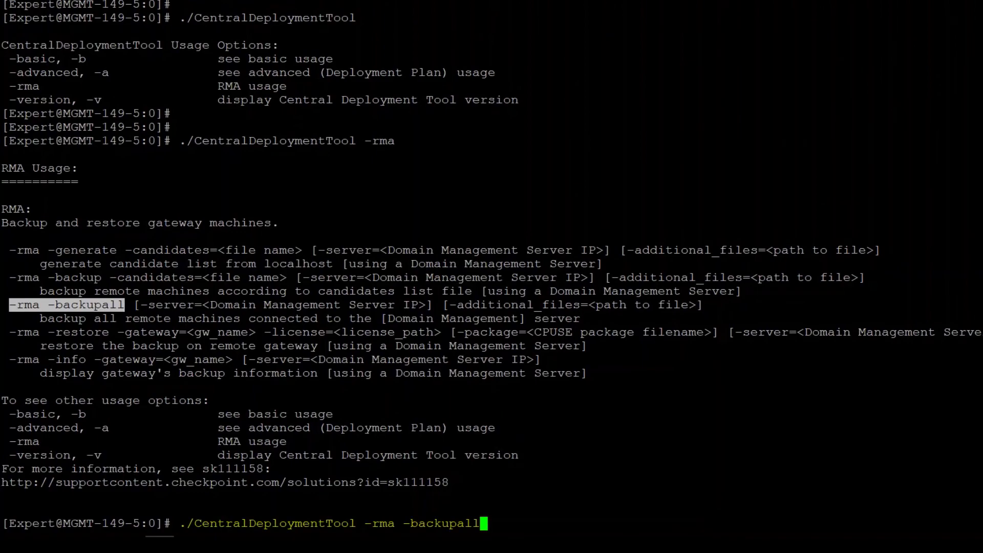
key(Return)
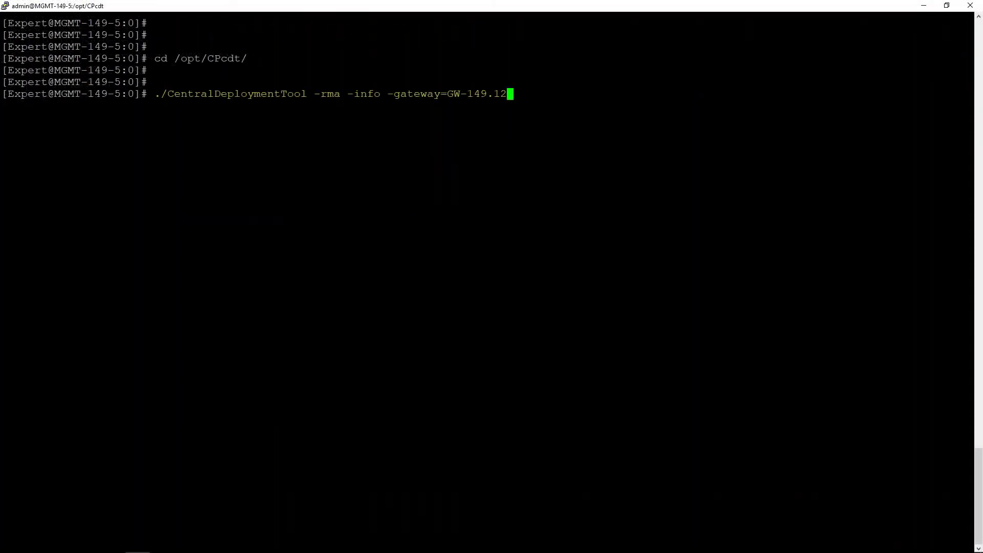
- Show GW-149.12's RMA backup info and print CentralDeploymentTool.xml
key(Return)
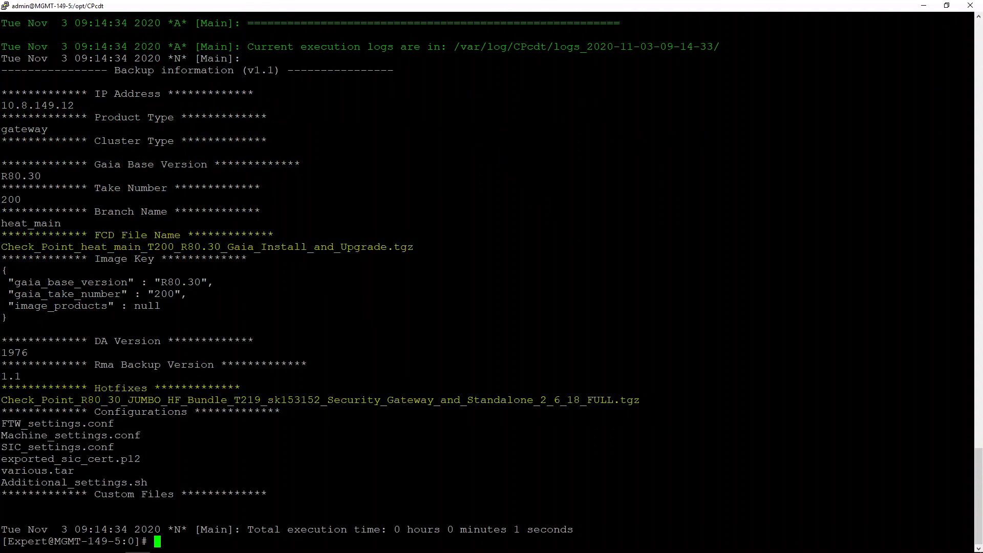
key(Return)
key(Return)
key(Return)
key(Return)
text(cat Ce)
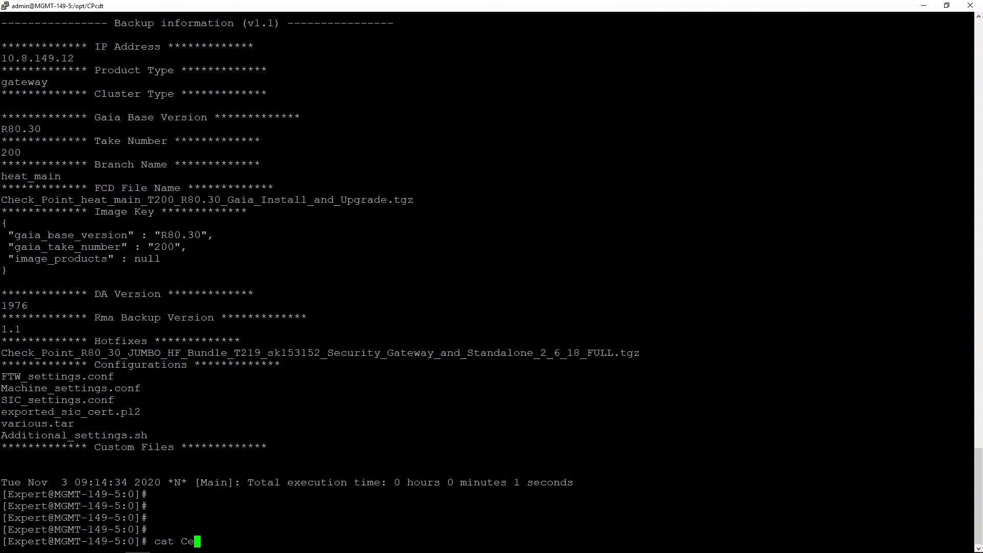
key(Tab)
text(xml)
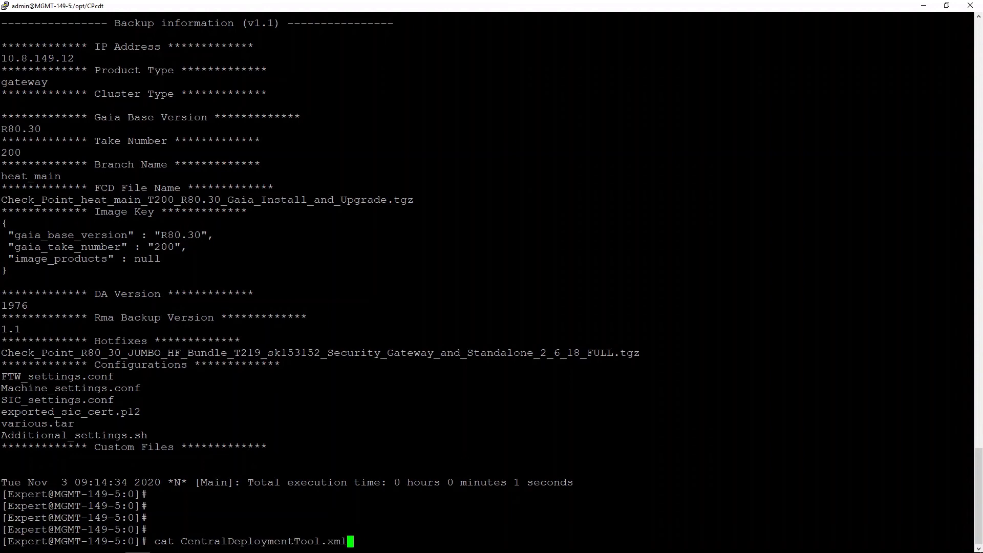
key(Return)
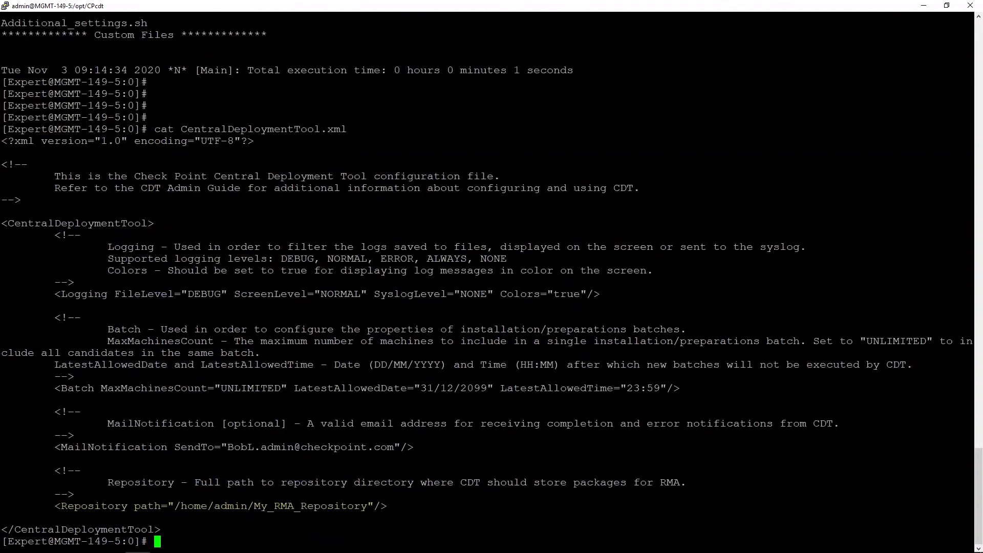
- List the contents of /home/admin/My_RMA_Repository/
key(Return)
key(Return)
key(Return)
key(Return)
key(Return)
drag(247, 447, 367, 447)
text(ls )
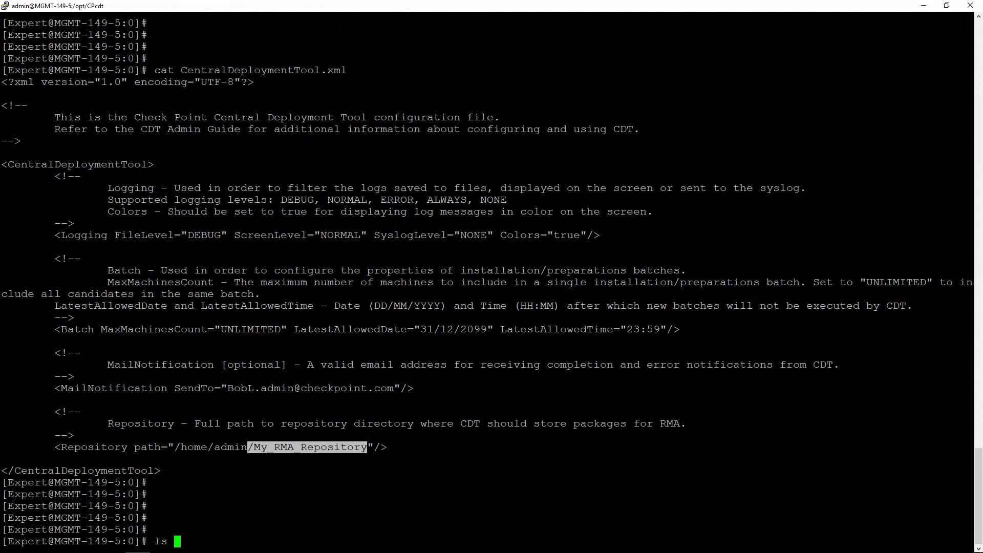
text(/home/admin/M)
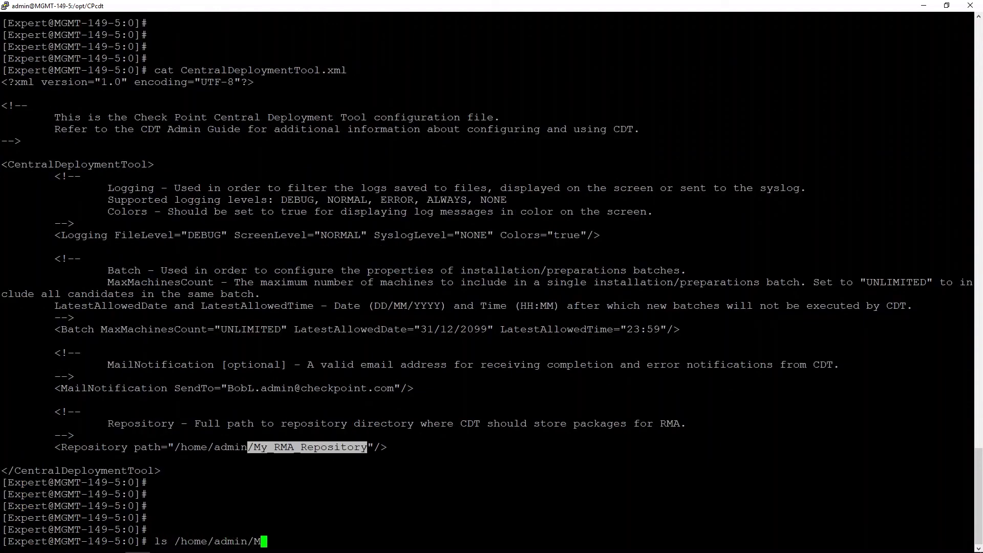
key(Tab)
key(Return)
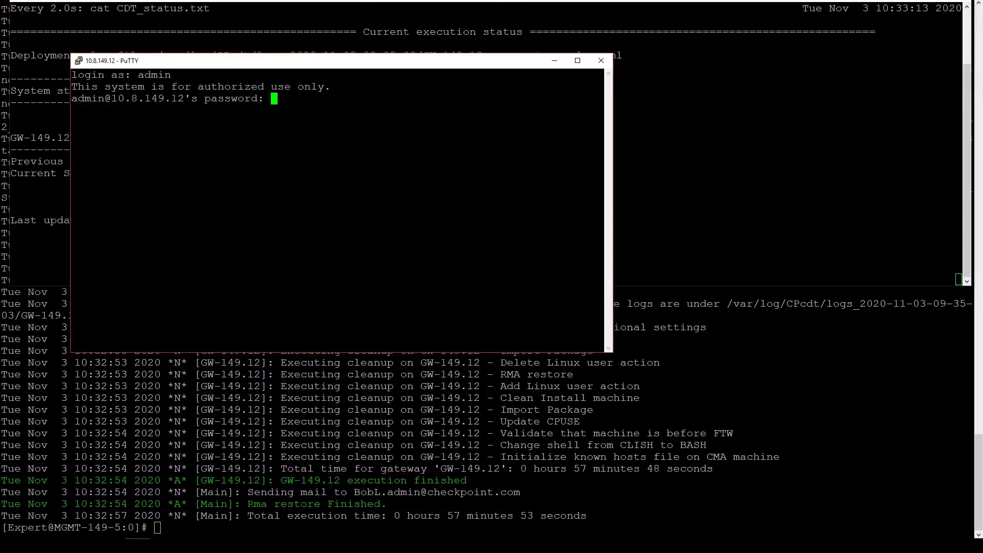
- Log in to 10.8.149.12 and confirm its license (cplic print) and R80.30 Build 209 (fw ver)
key(Return)
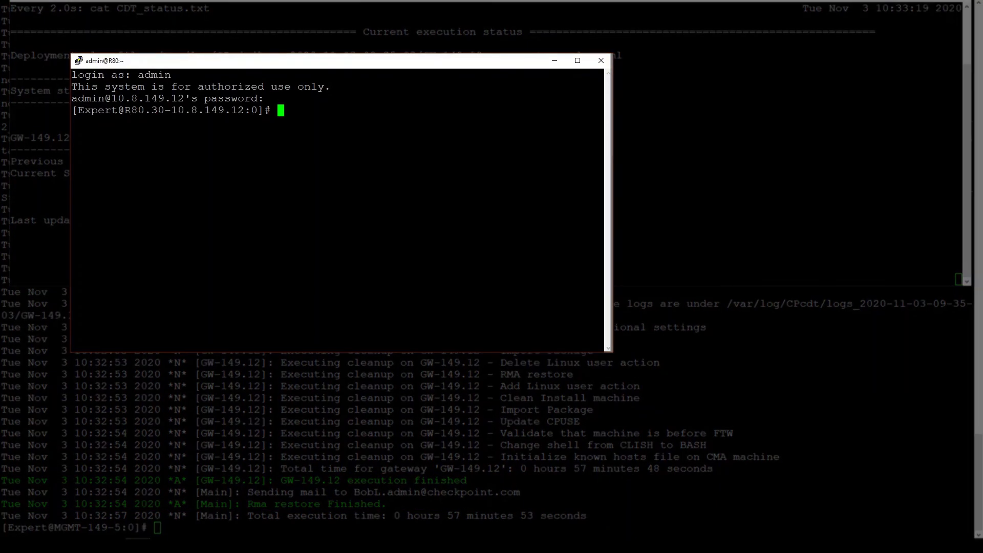
text(cplic print)
key(Return)
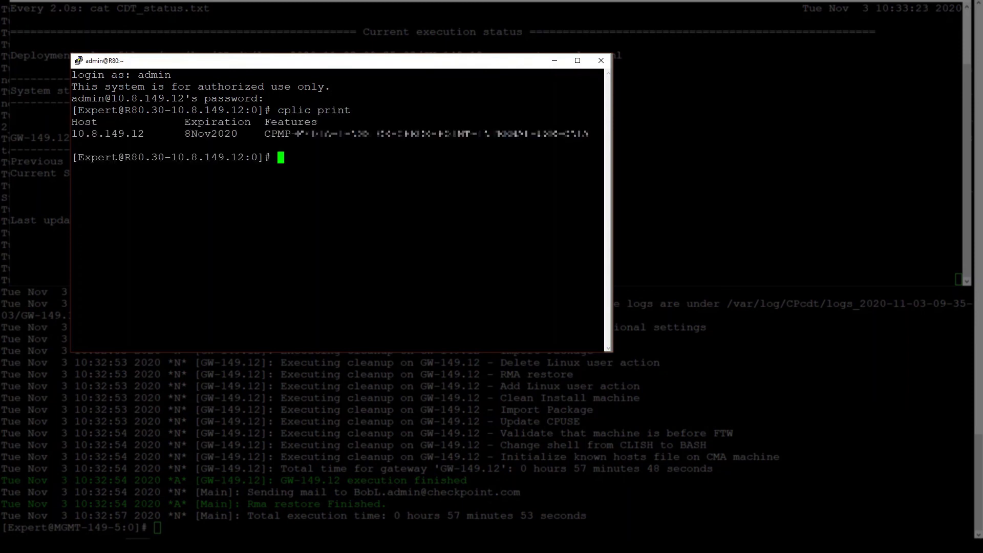
text(fw ver)
key(Return)
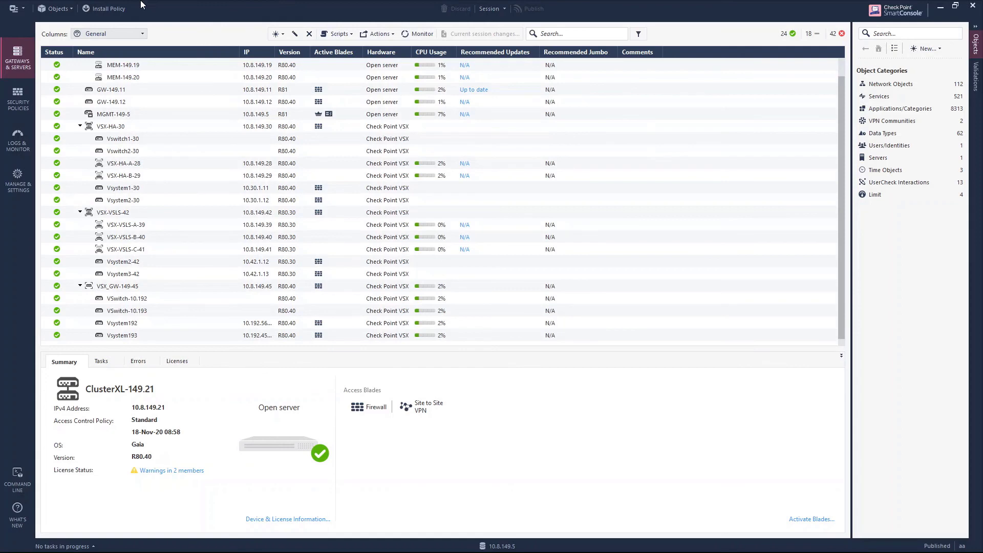
- Bring up Install Policy and list the 11 available policies in the Policy dropdown
click(118, 9)
click(518, 168)
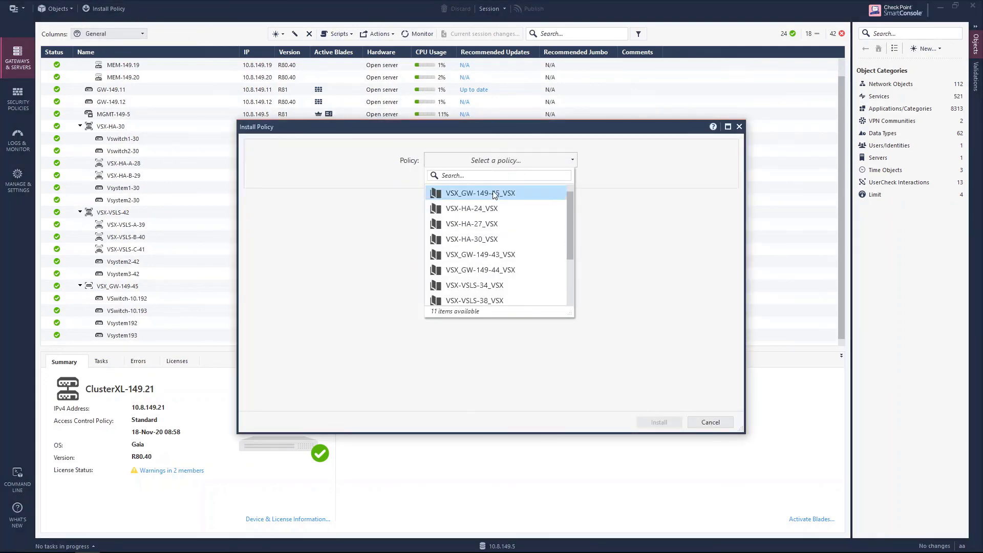